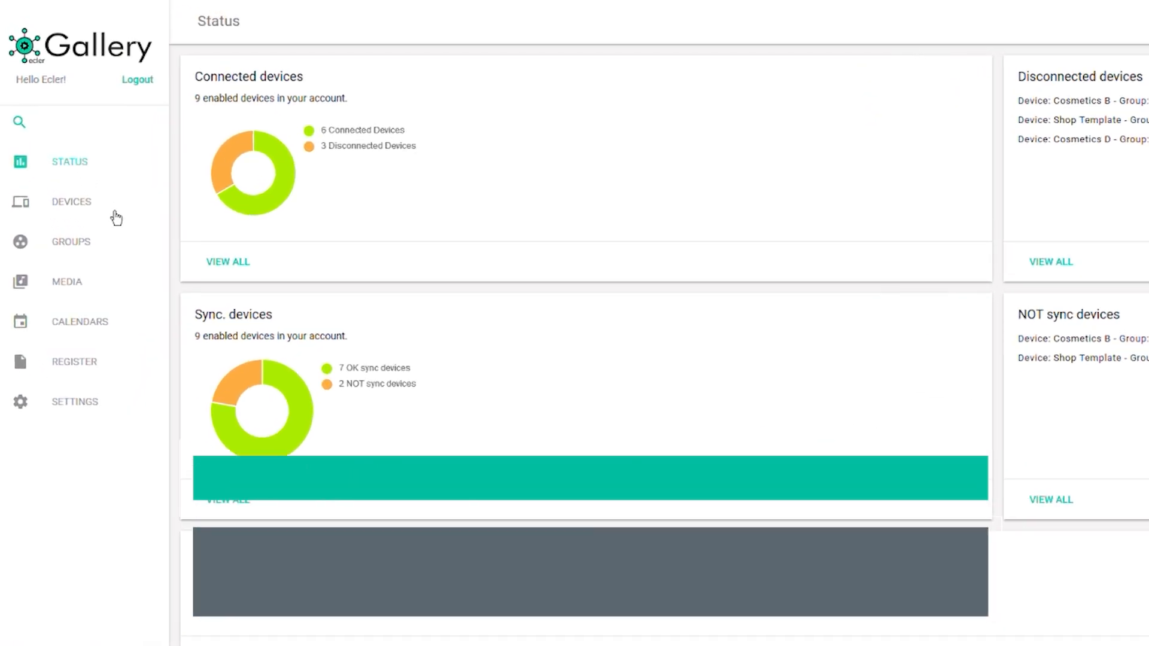
- Switch from the status dashboard to the Devices list via the sidebar
left_click(116, 218)
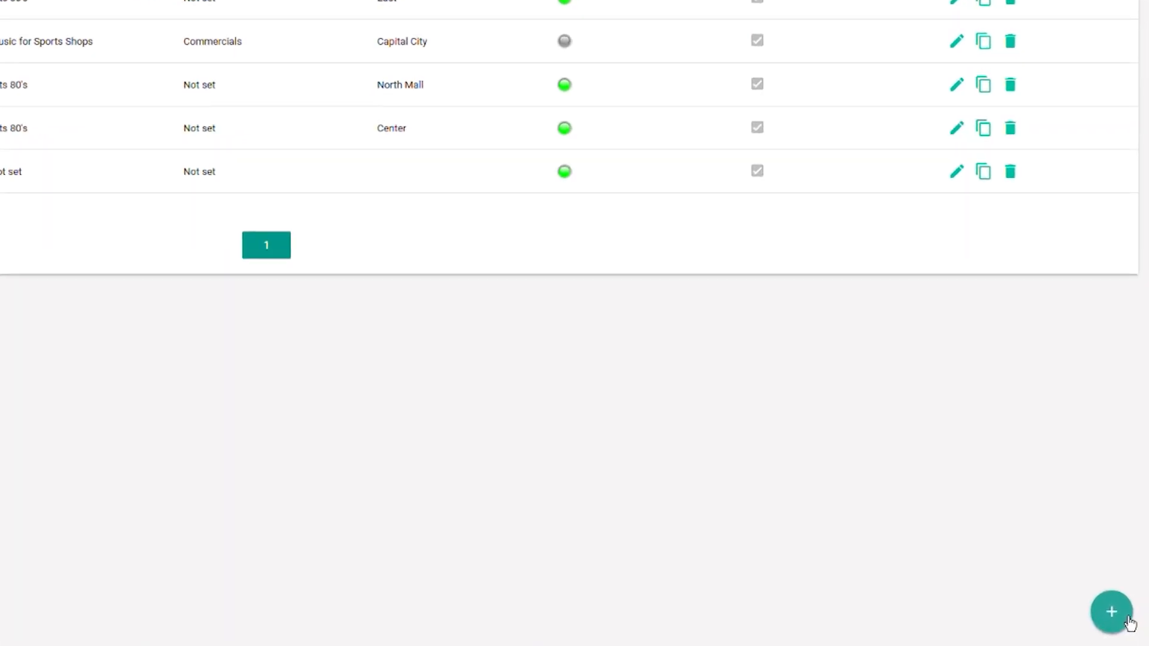
- Add a device named 'Device 1' using the pasted Gallery registration key
left_click(1125, 619)
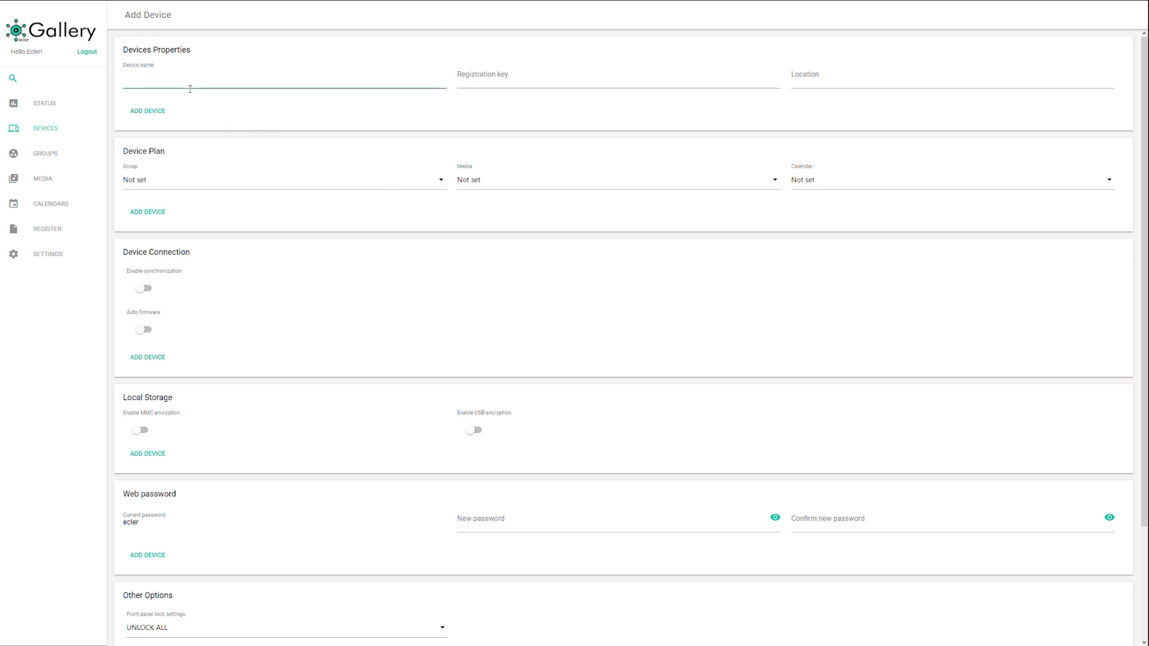
type("Device 1")
left_click(502, 90)
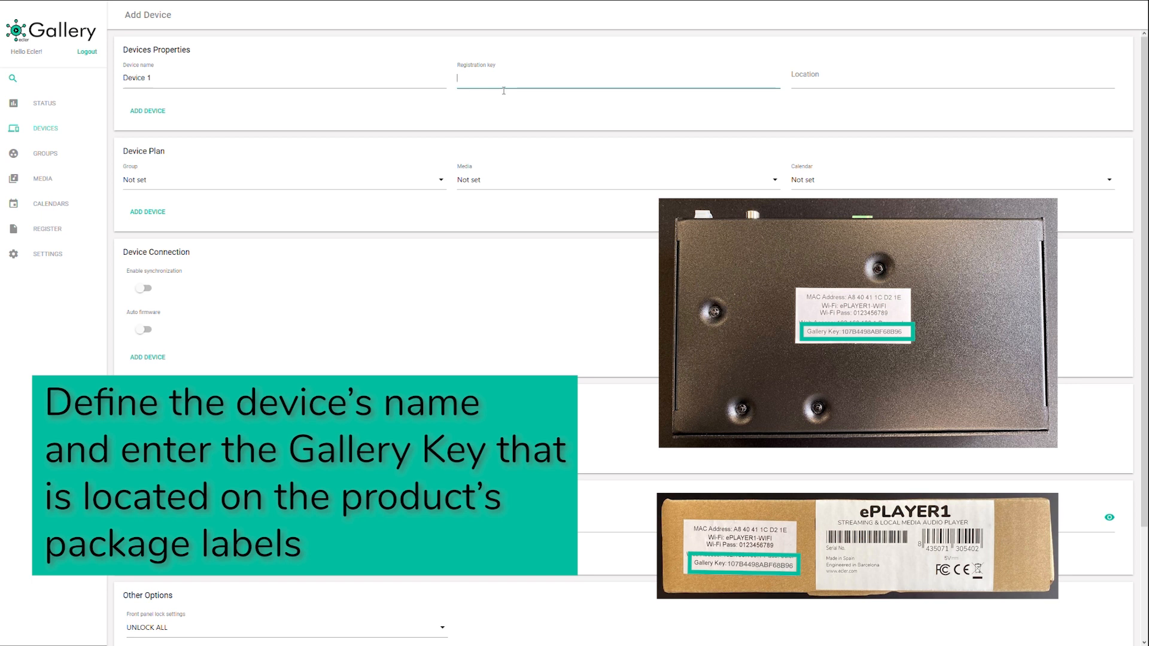
type("107B4498ABF68B96")
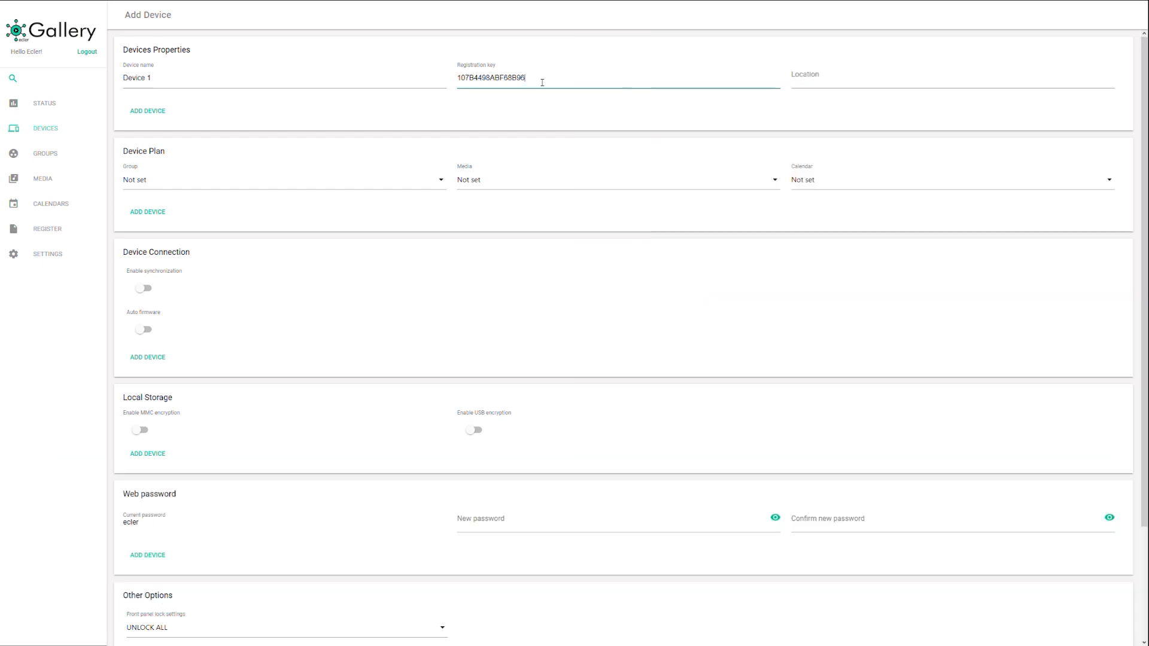
left_click(155, 118)
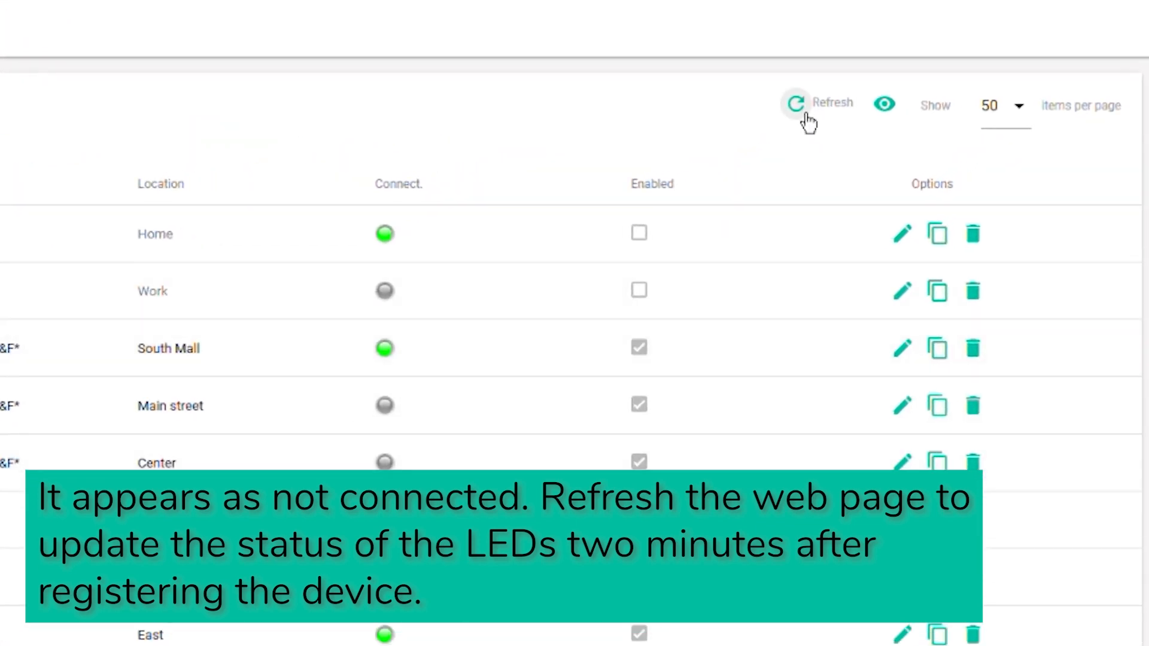
- Refresh the Devices list so Device 1 shows connected, and open its edit page
left_click(798, 105)
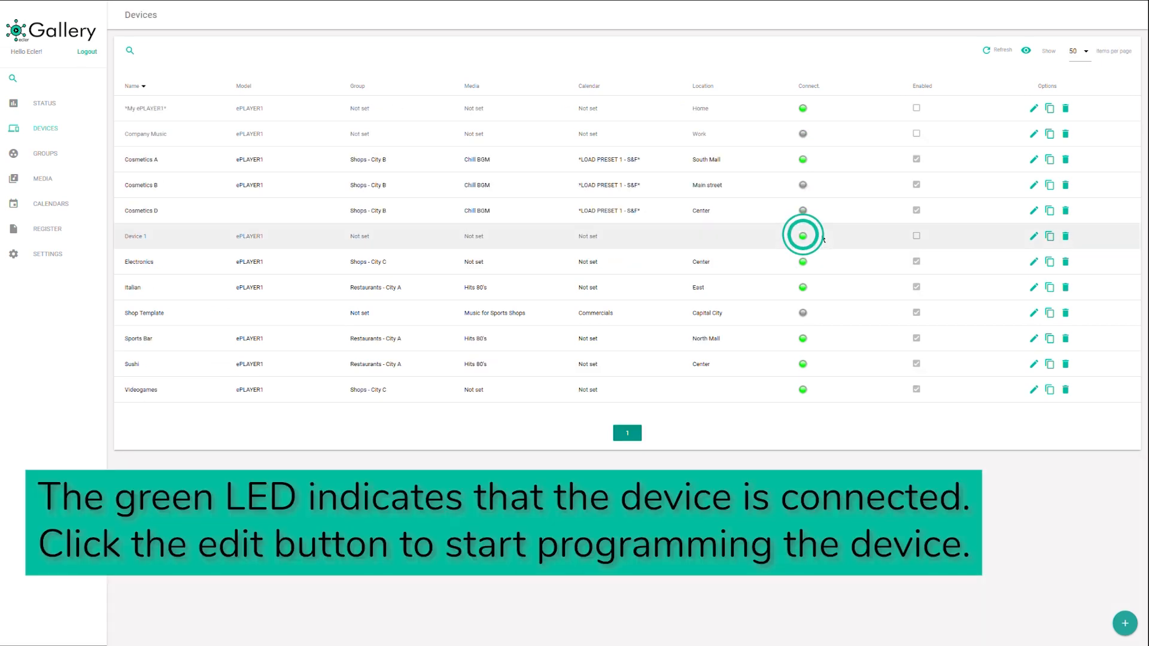
left_click(1038, 244)
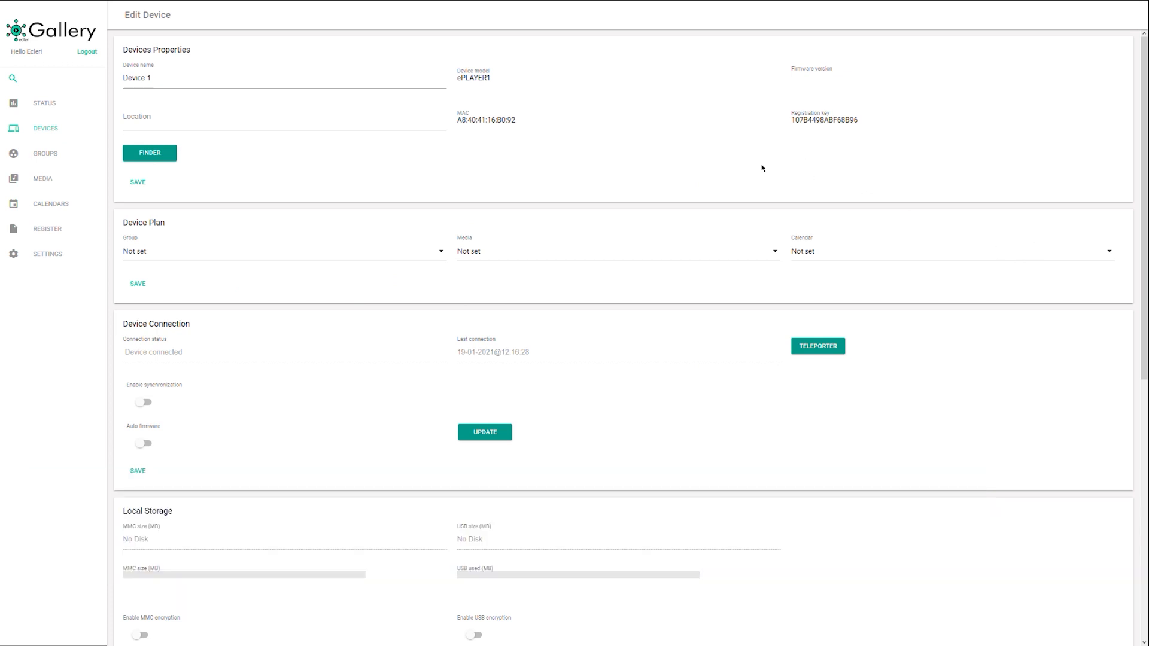
- Set Device 1's location to Barcelona, leave group, media and calendar unset, and enable synchronization
left_click(314, 129)
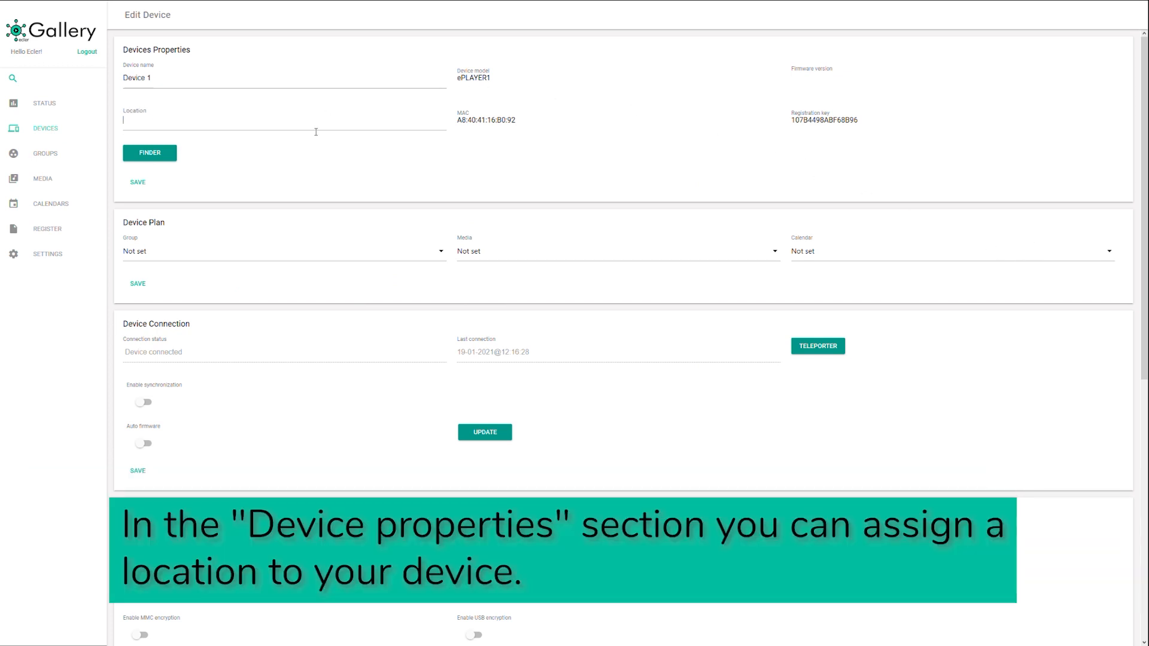
type("B")
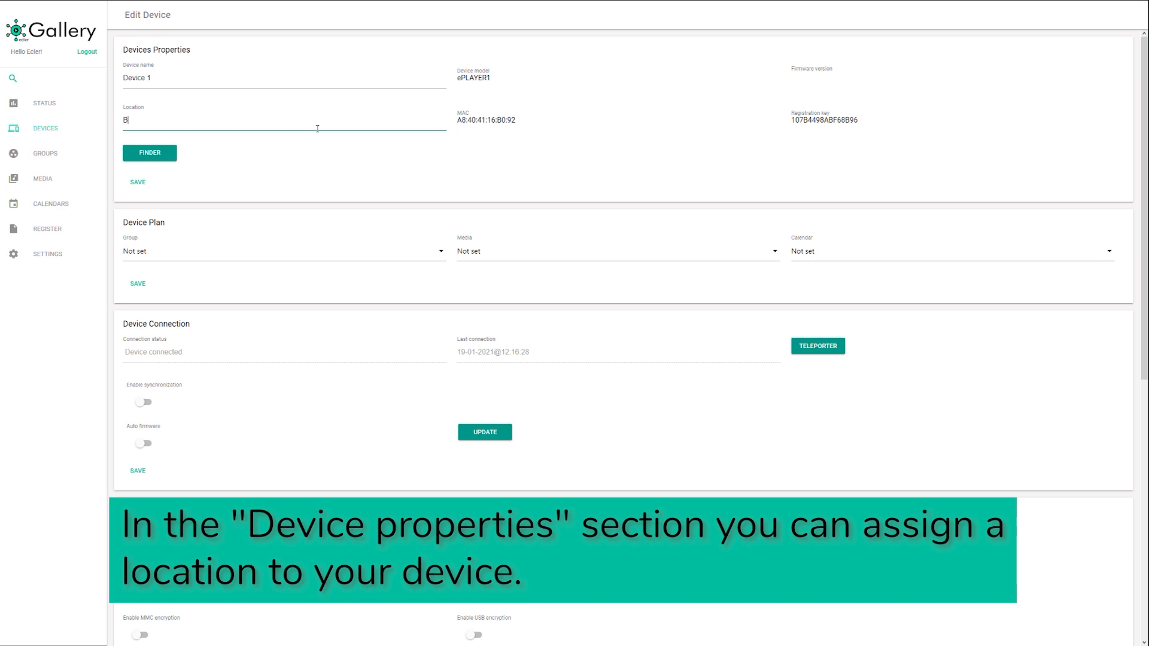
type("arcelona")
left_click(438, 254)
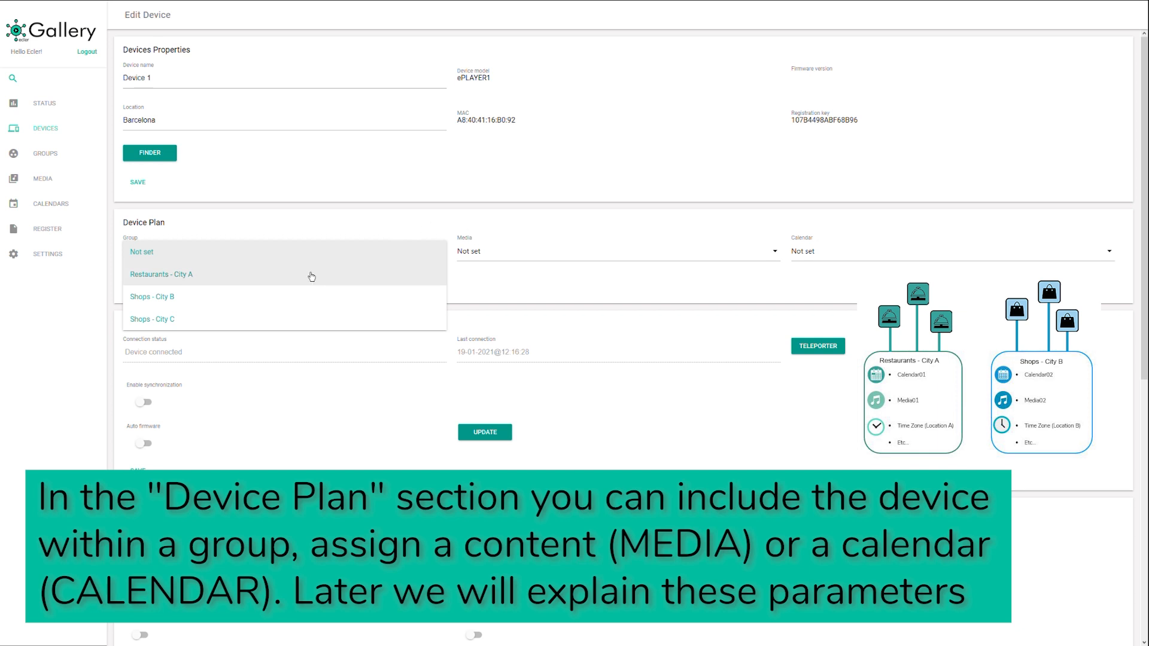
left_click(364, 255)
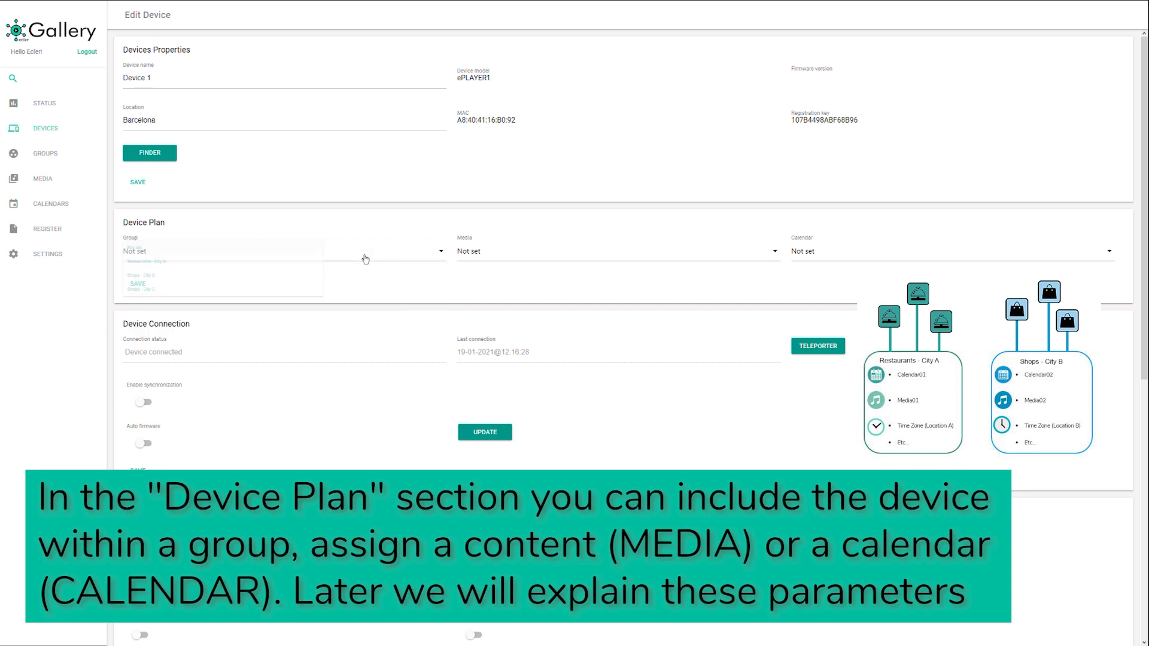
left_click(627, 262)
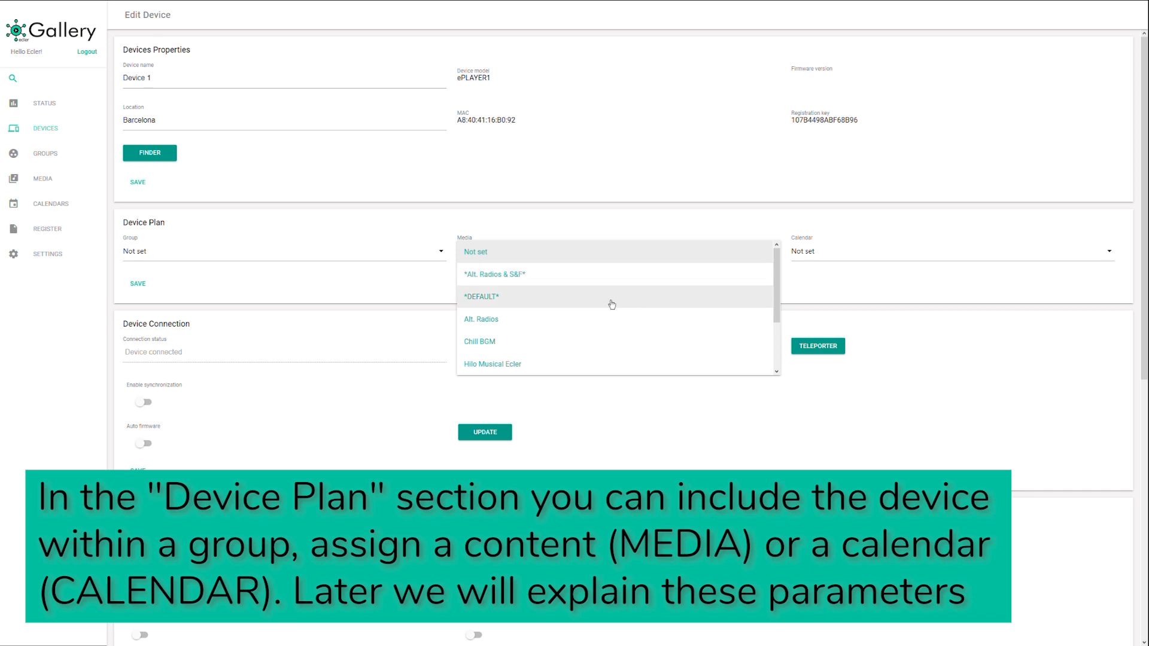
left_click(874, 257)
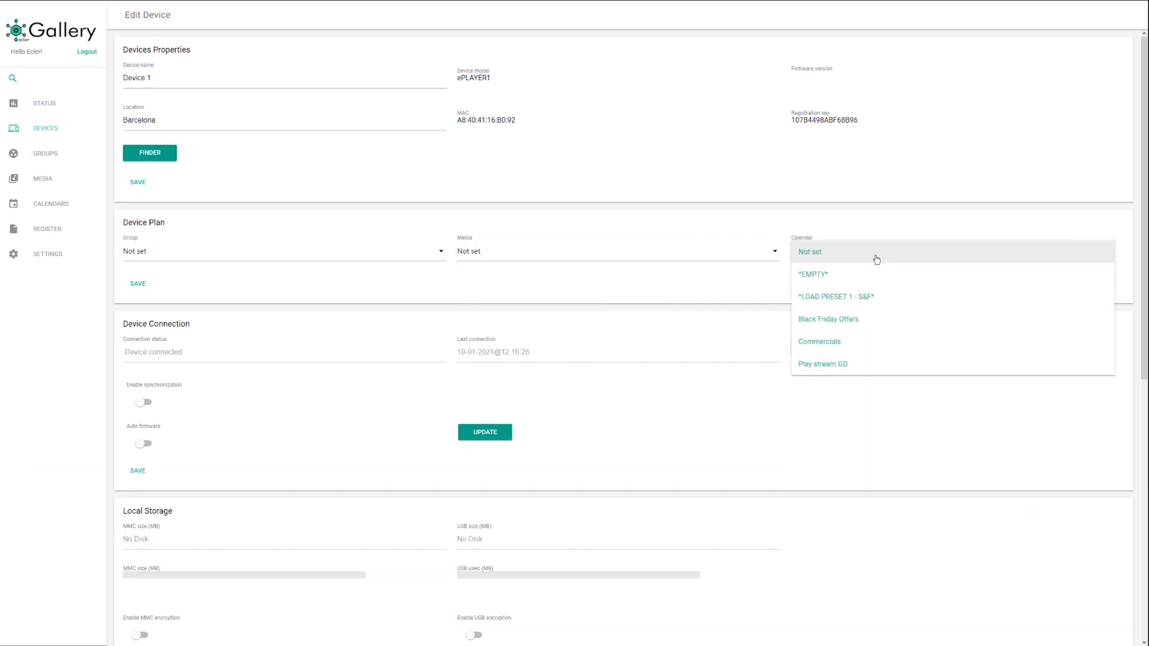
left_click(876, 259)
left_click(145, 402)
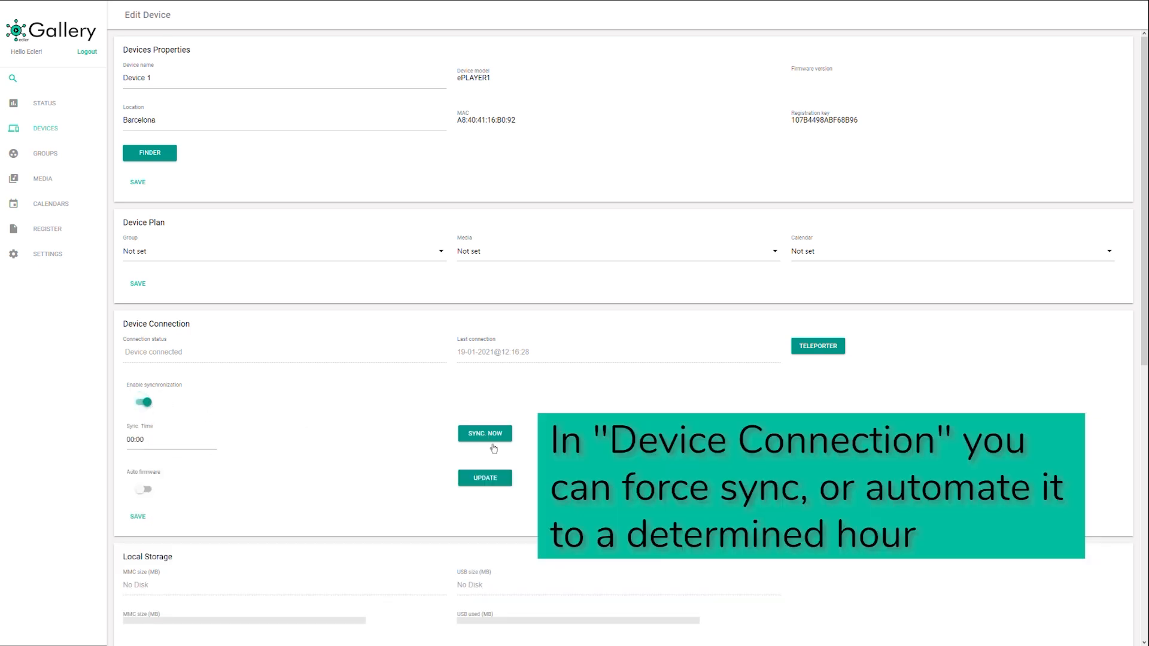
- Set the sync time to 01:00 and assign Device 1 to the Restaurants - City A group
left_click(159, 442)
left_click(637, 117)
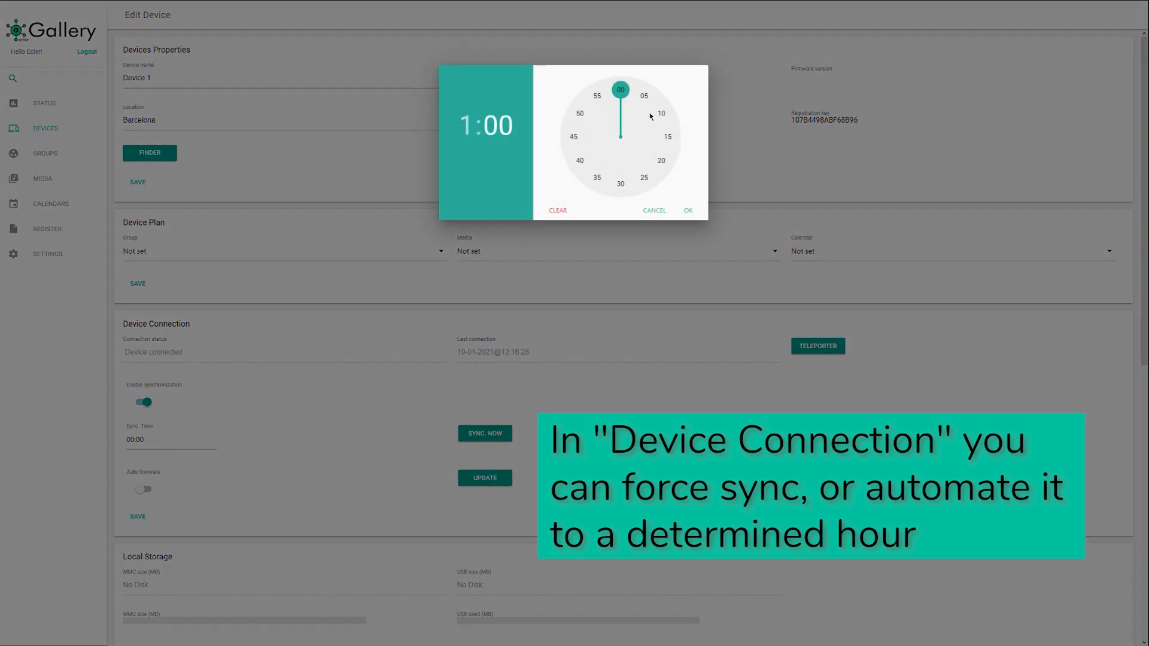
left_click(689, 211)
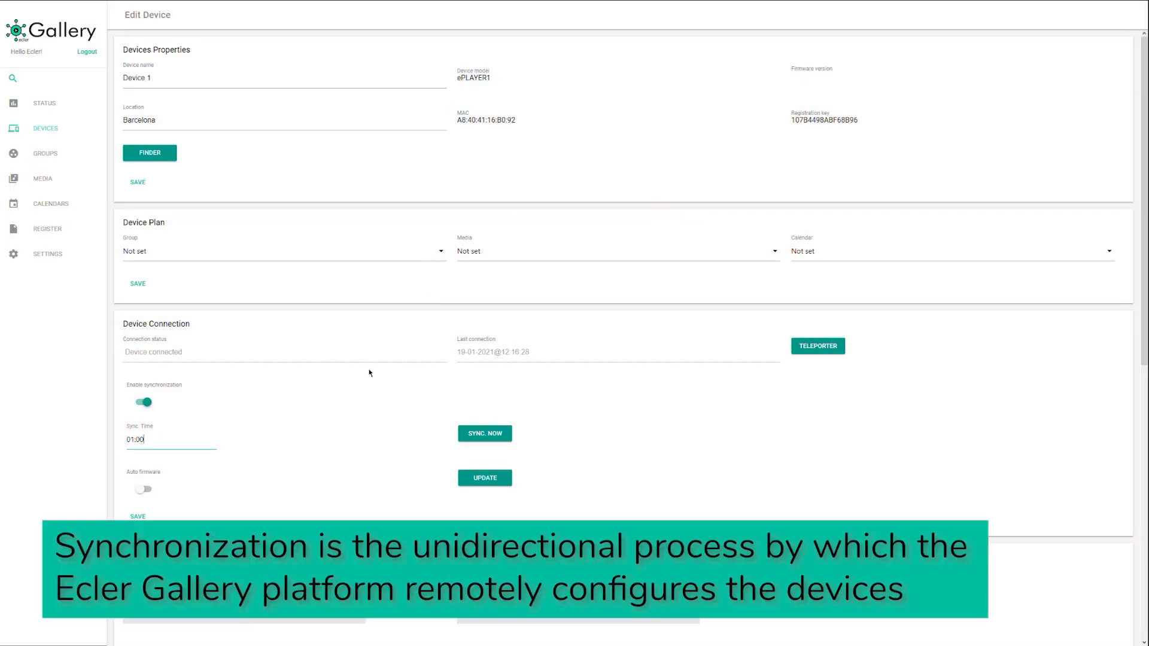
left_click(438, 261)
left_click(404, 274)
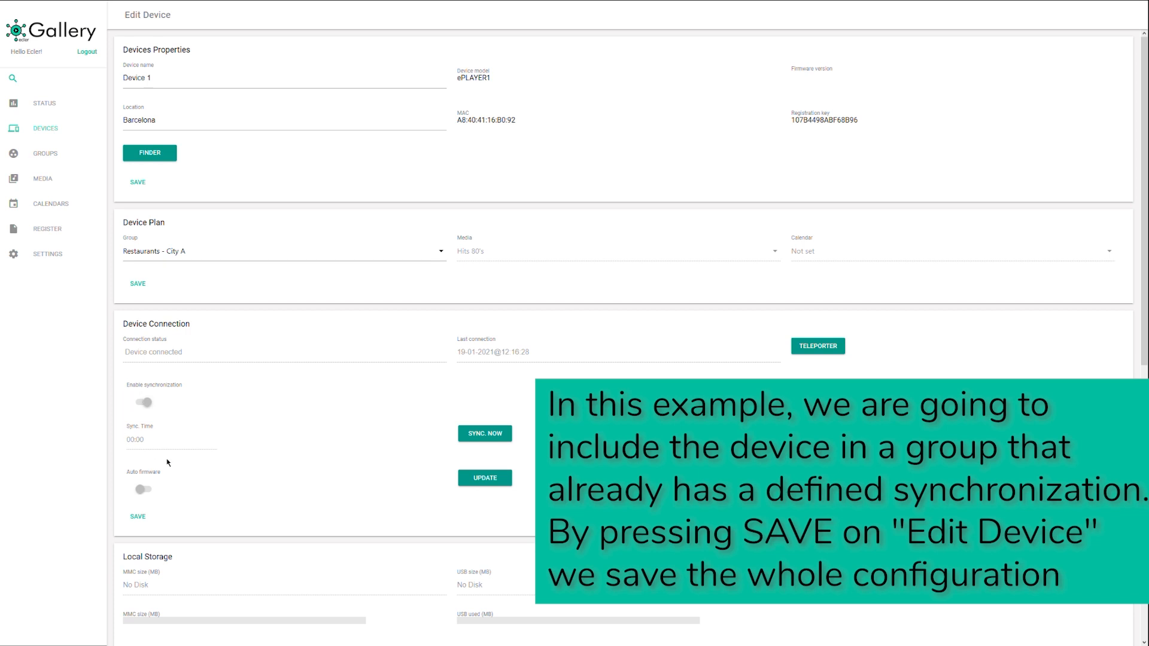
- Save and confirm Device 1's settings, then begin duplicating Cosmetics B from the Devices list
left_click(139, 517)
left_click(830, 133)
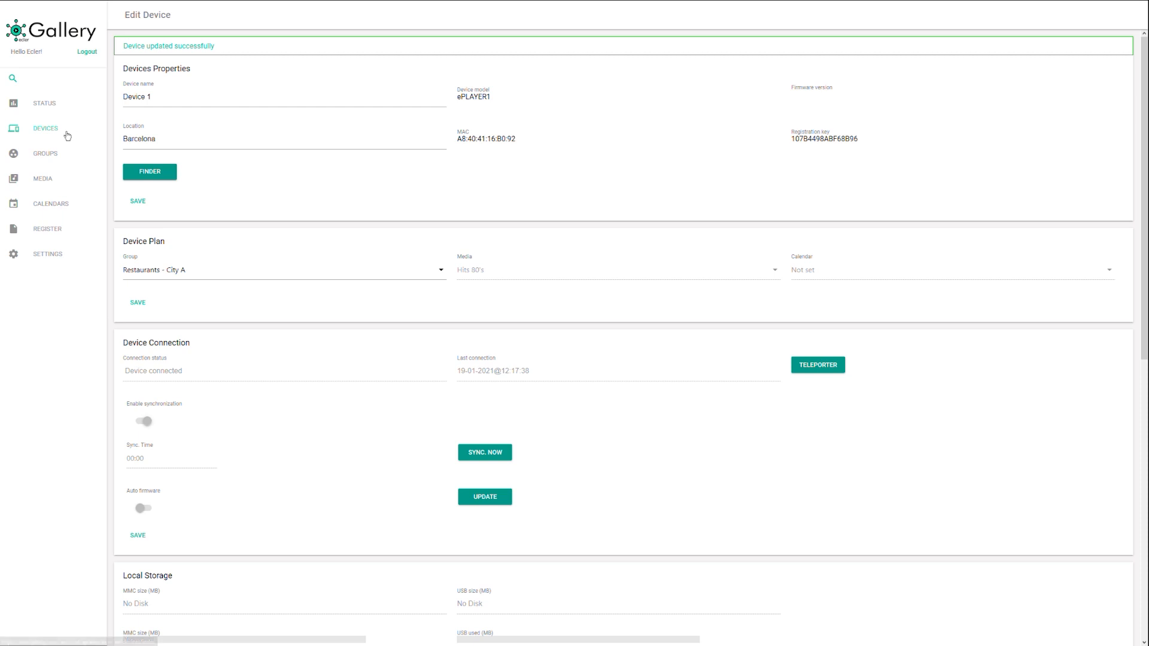
left_click(84, 139)
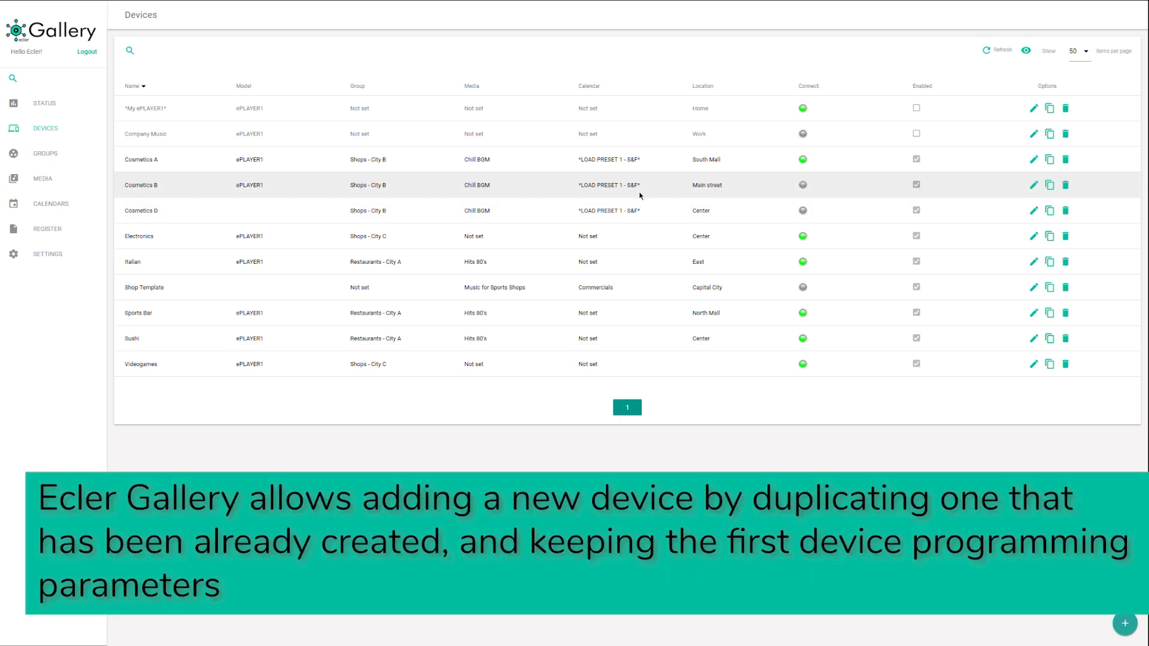
left_click(1050, 185)
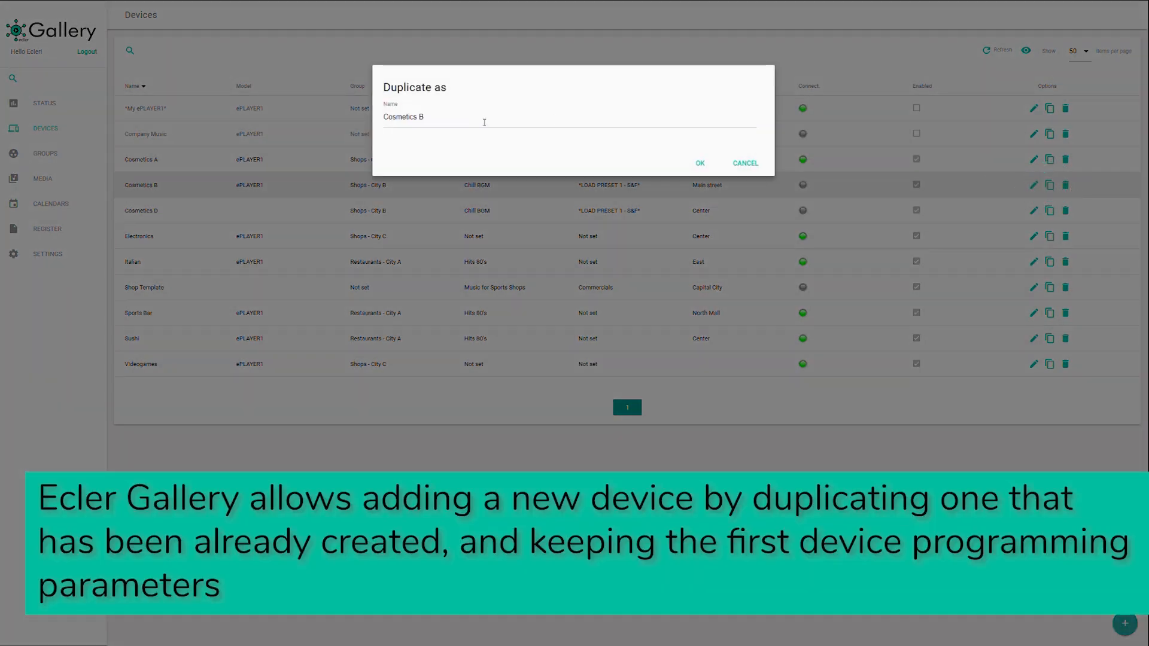
- Name the duplicate 'Cosmetics C', confirm it, and open its edit page
left_click(476, 124)
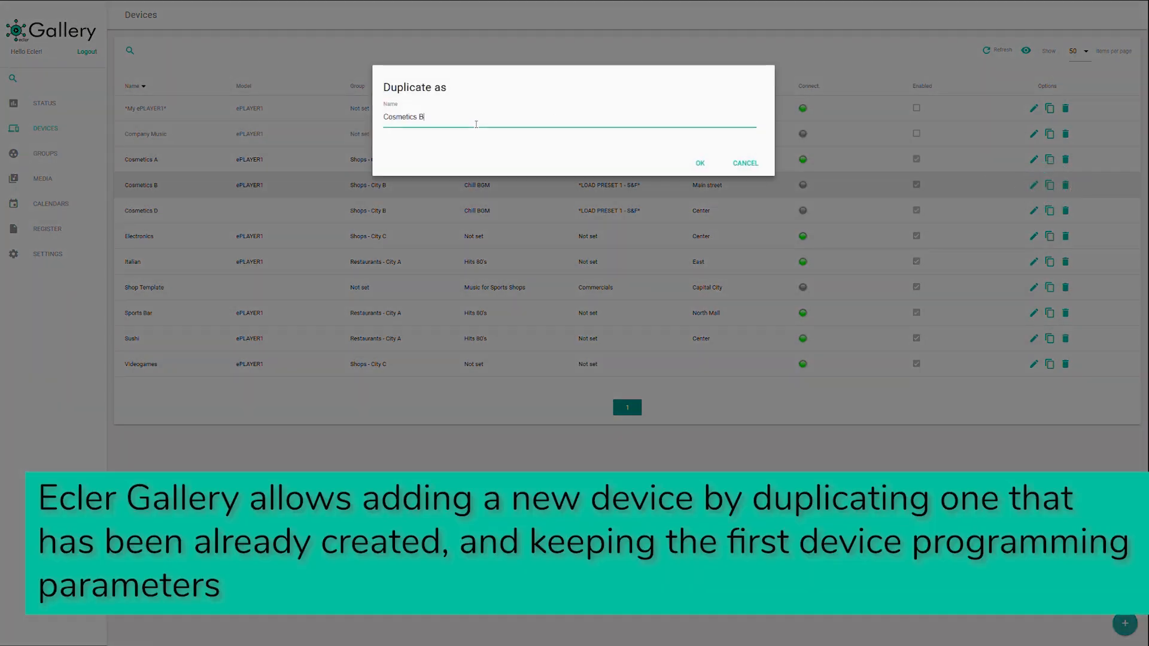
type("C")
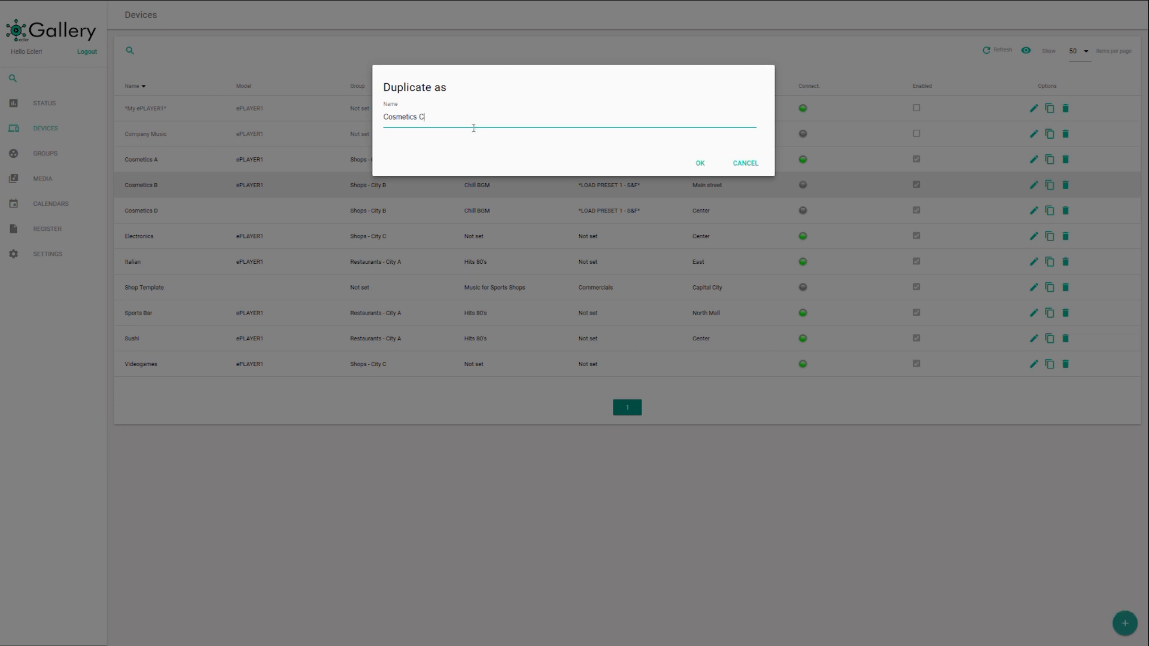
left_click(702, 164)
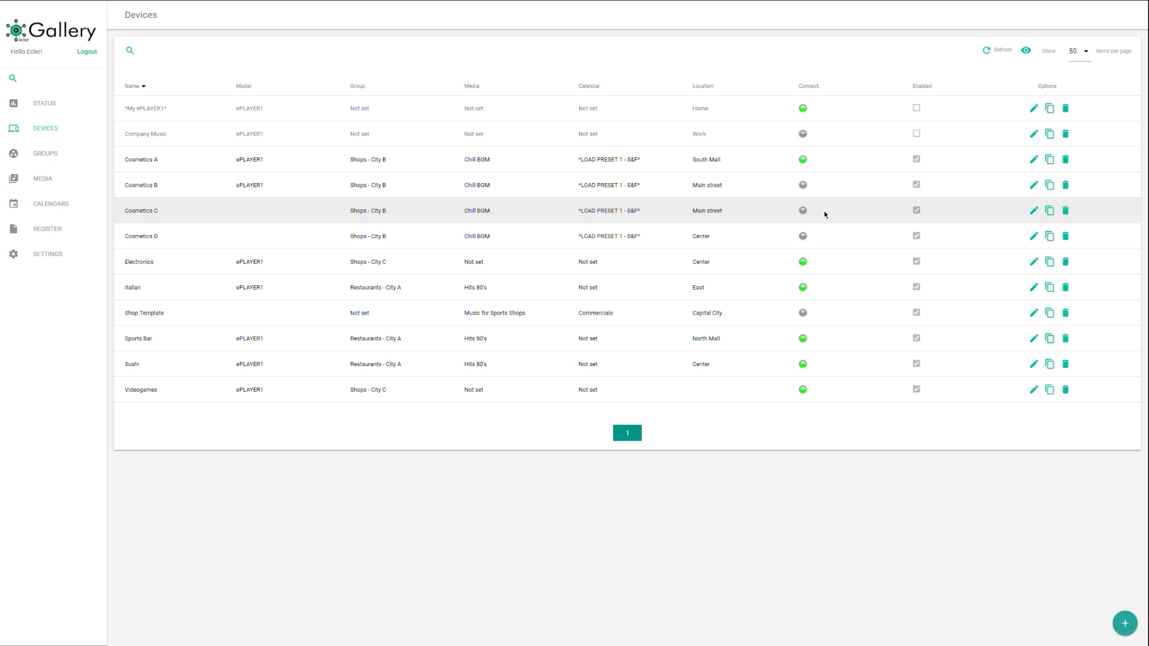
left_click(1033, 211)
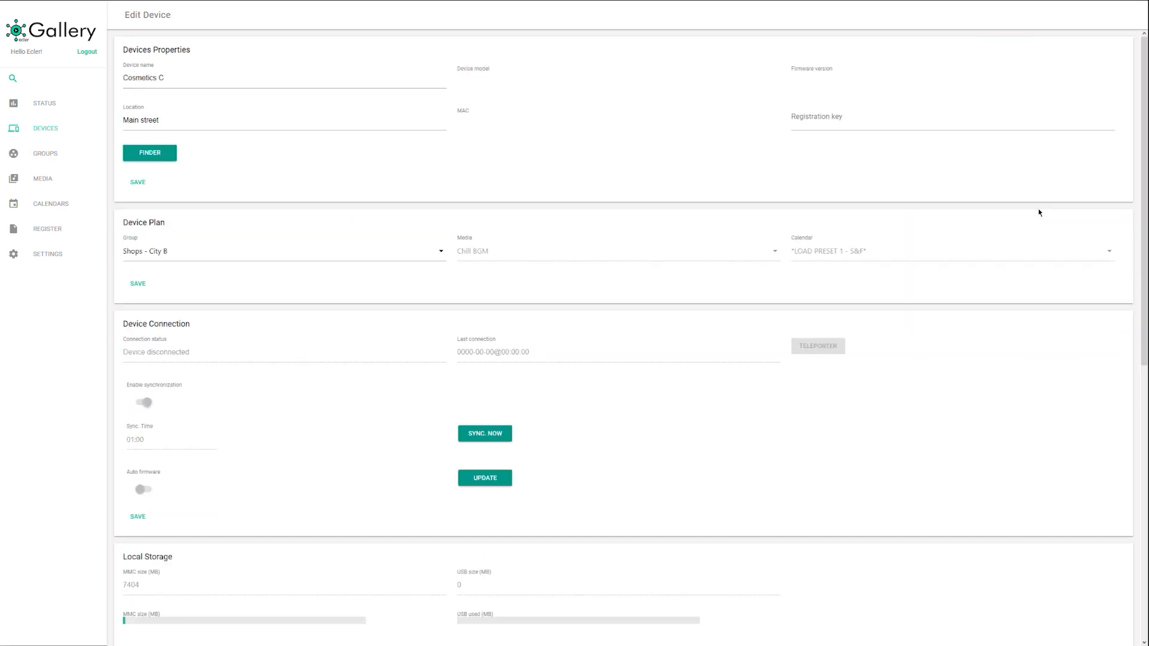
- Paste the player's registration key into Cosmetics C, save, and refresh the Devices list
left_click(857, 124)
type("107B4498ABF68B96")
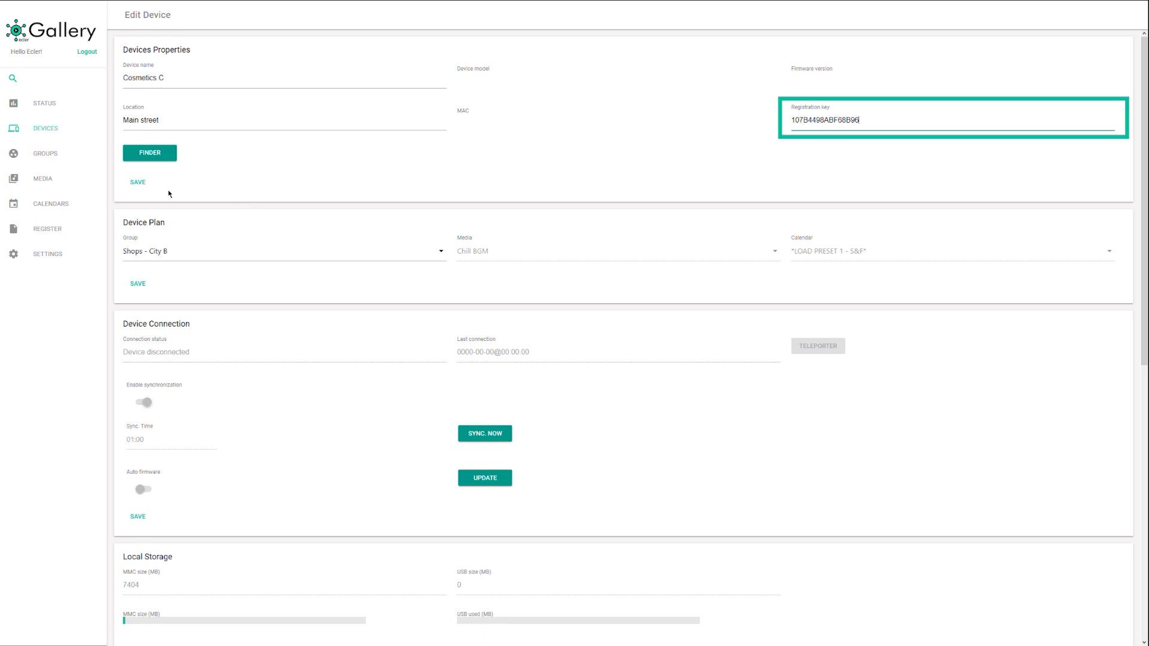
left_click(138, 183)
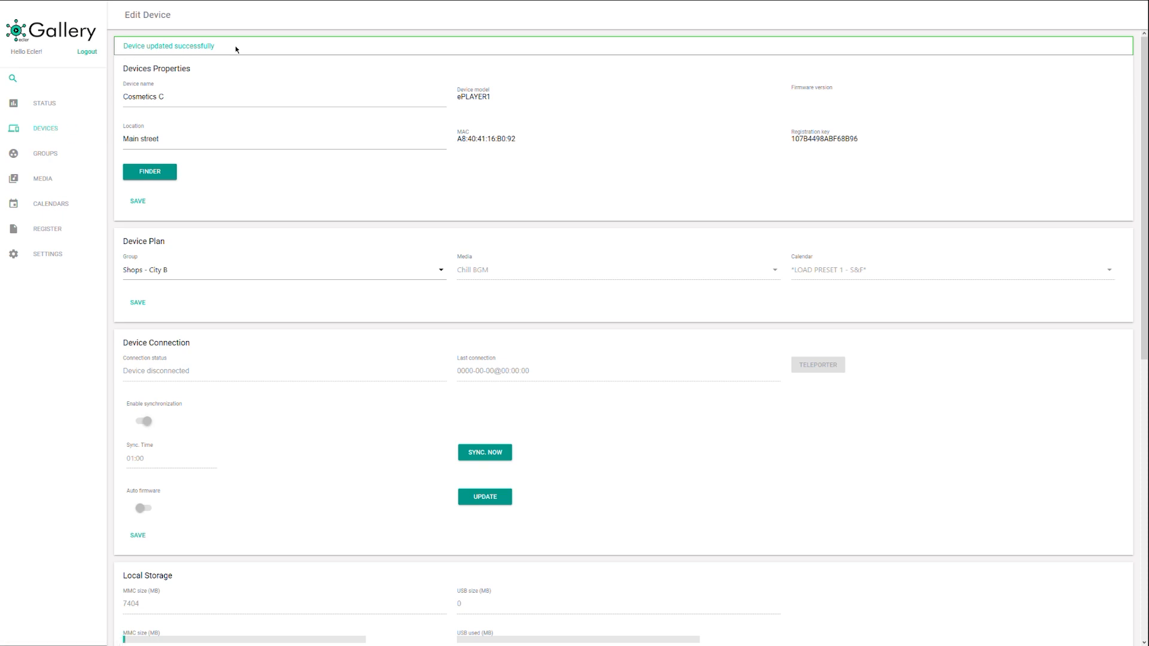
left_click(45, 129)
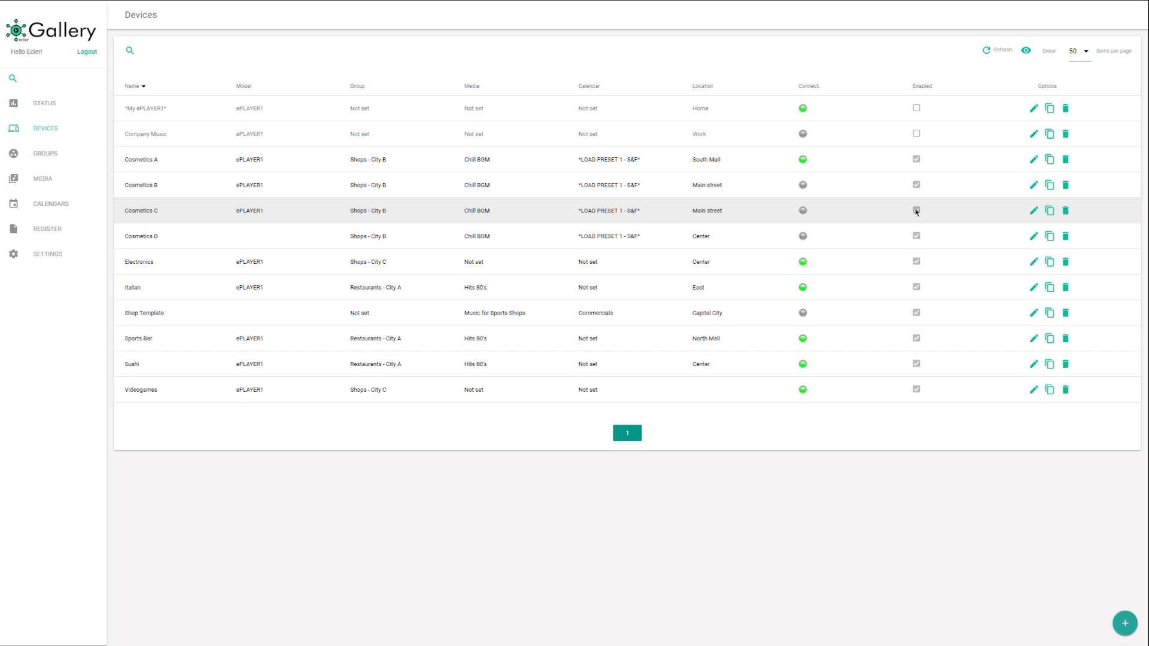
left_click(989, 51)
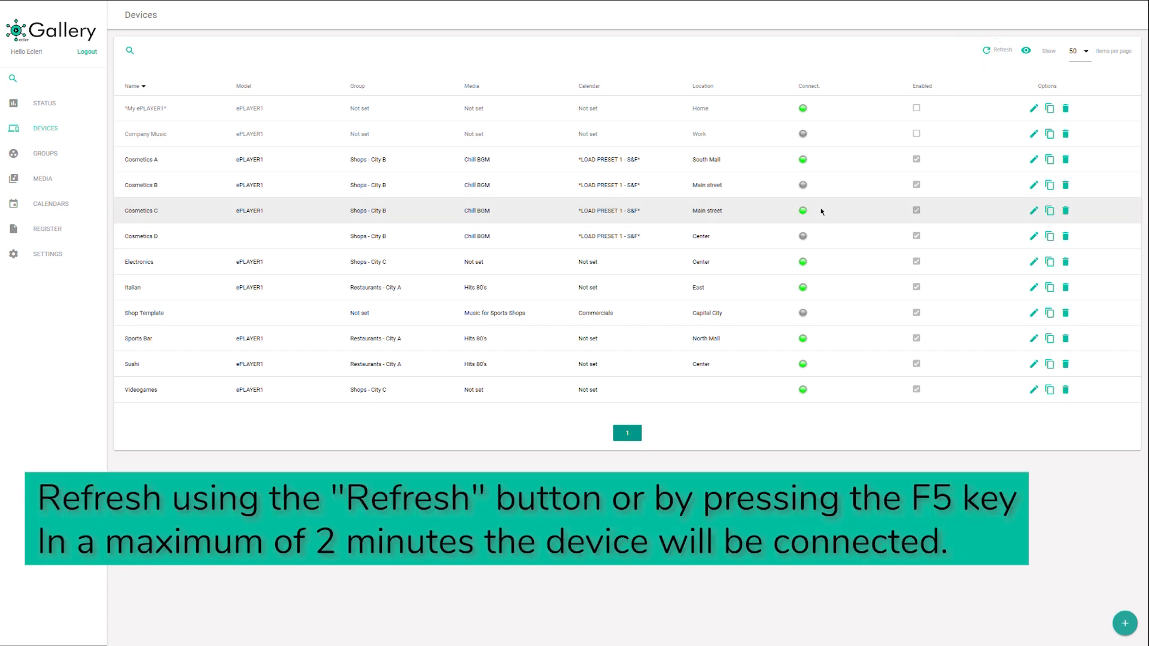